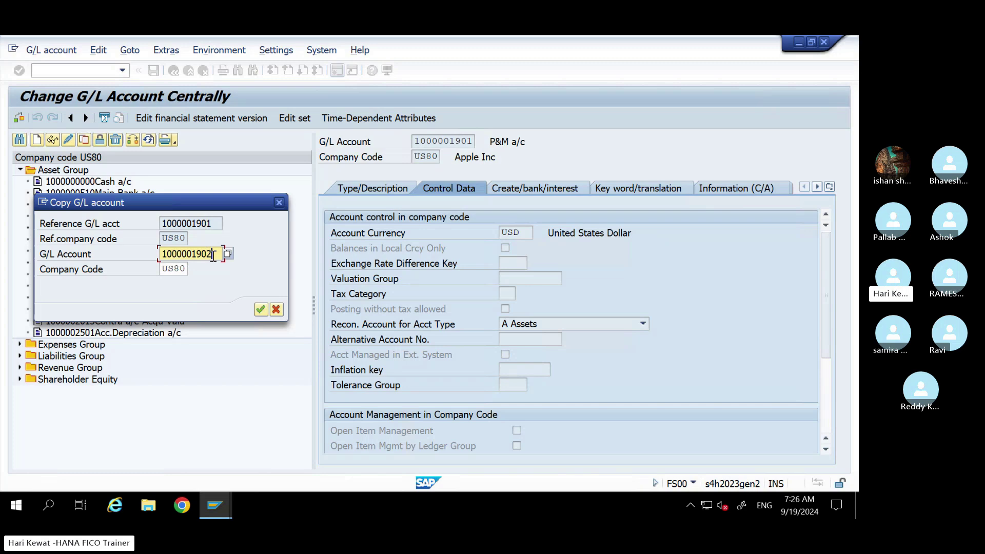
click(376, 190)
click(455, 292)
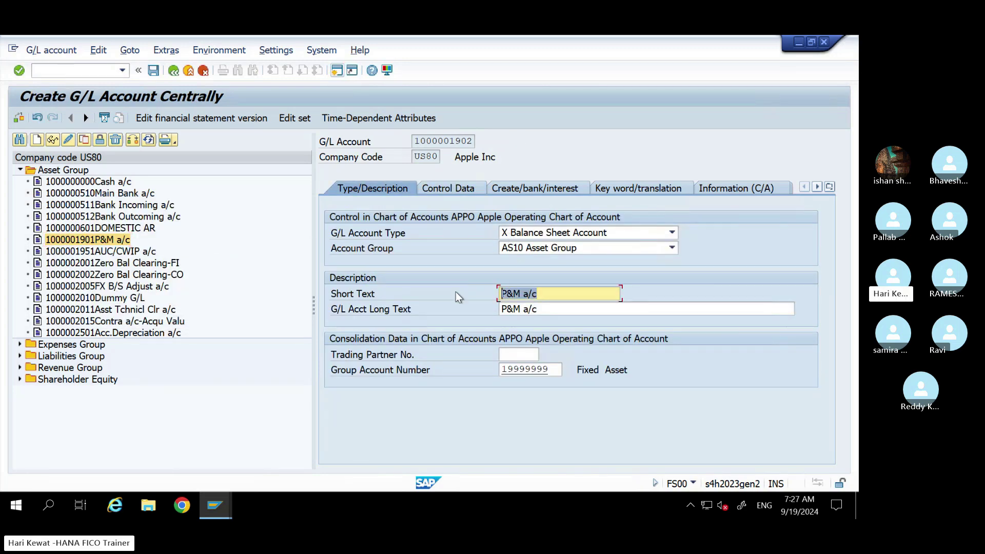
text(Vehi)
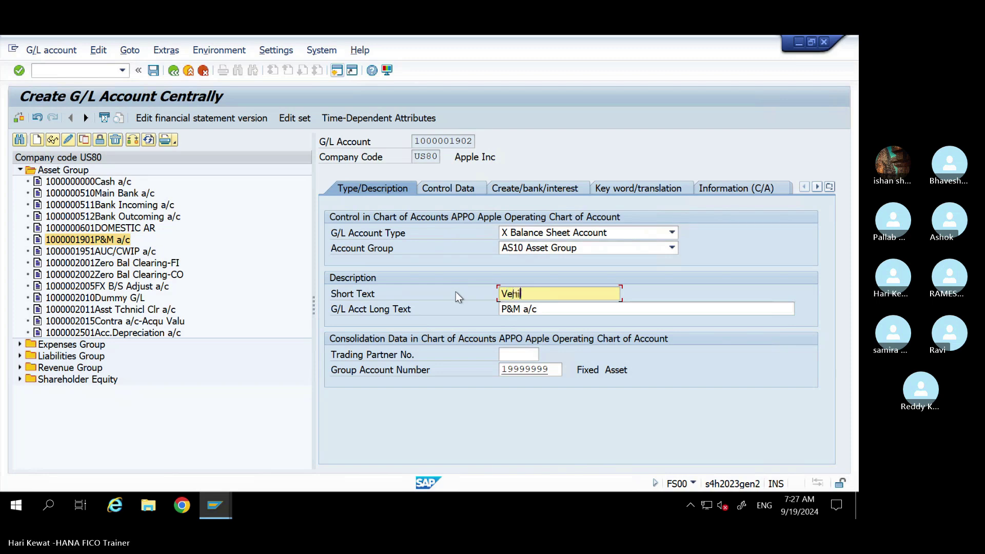
text(ncle a/c)
key(ctrl+shift+Left)
key(ctrl+shift+Left)
key(ctrl+c)
key(Home)
drag(537, 308, 475, 307)
key(ctrl+v)
key(Return)
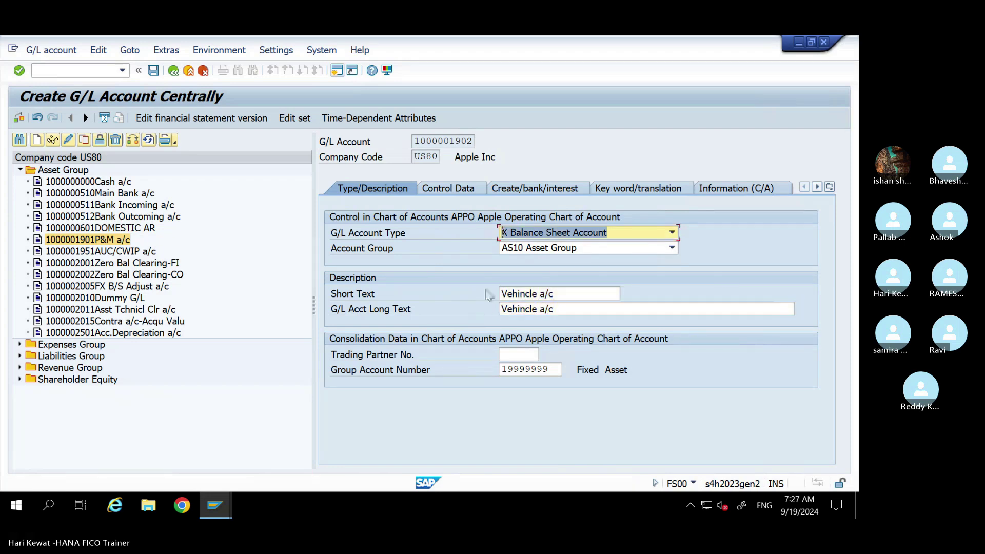
Check the new account's control data, copy its G/L account number and save the account
click(454, 194)
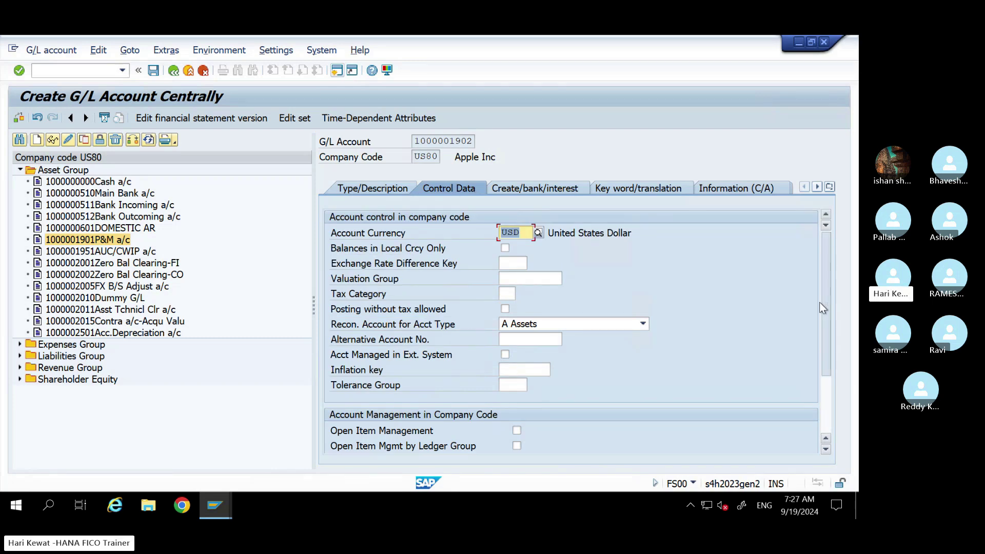
scroll(820, 307, down, 2)
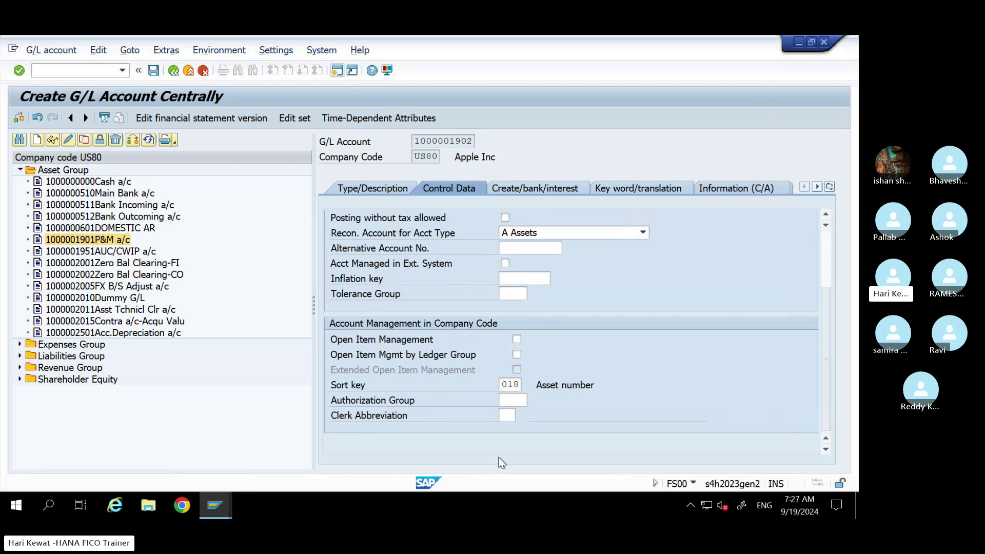
click(459, 145)
click(155, 71)
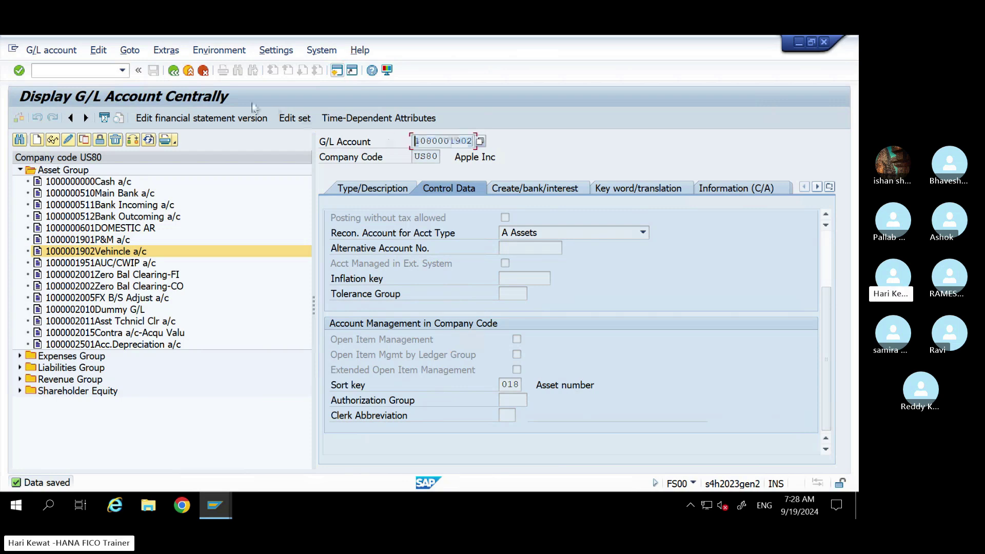
Start transaction AO90 in a new session and open Account Determination for chart of accounts APPO
click(337, 72)
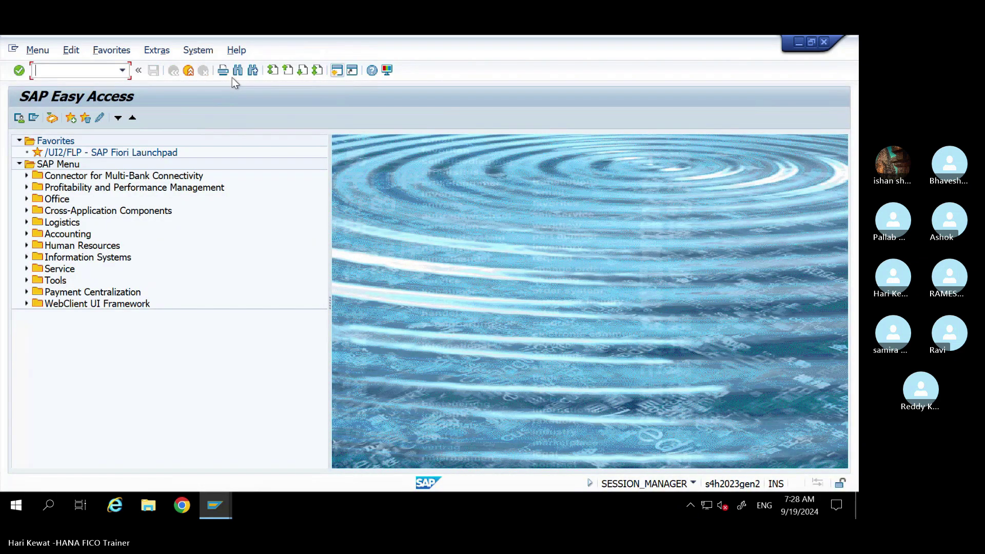
text(acset)
key(Return)
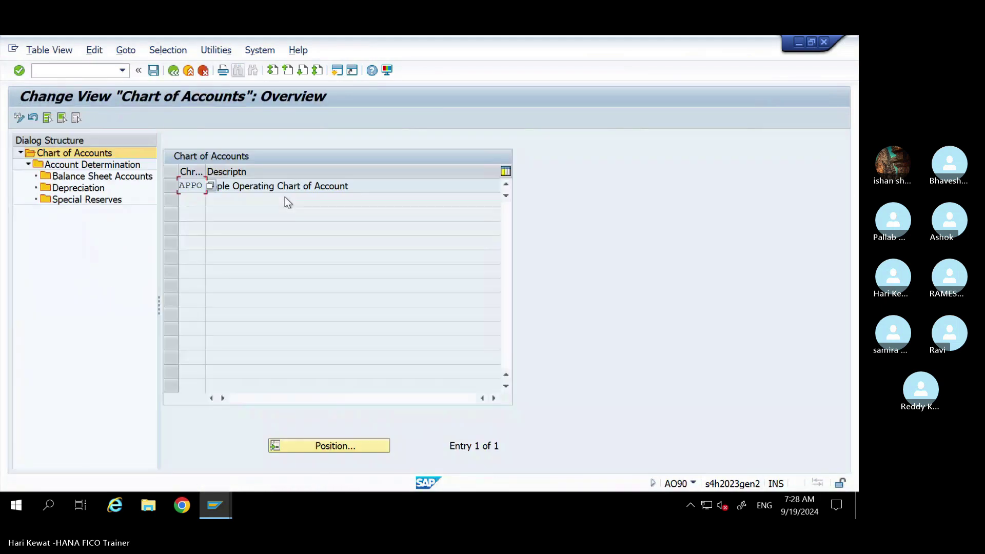
click(171, 186)
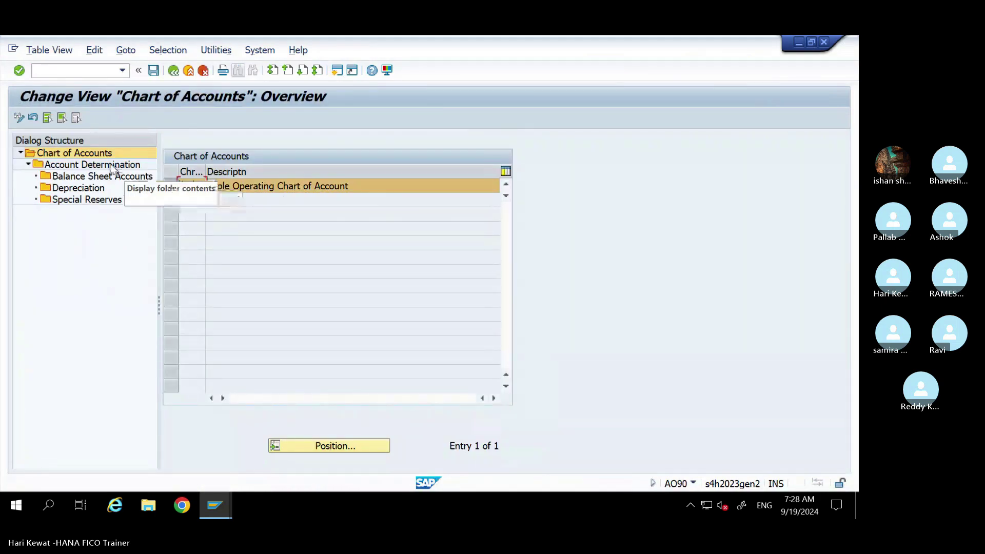
double_click(112, 169)
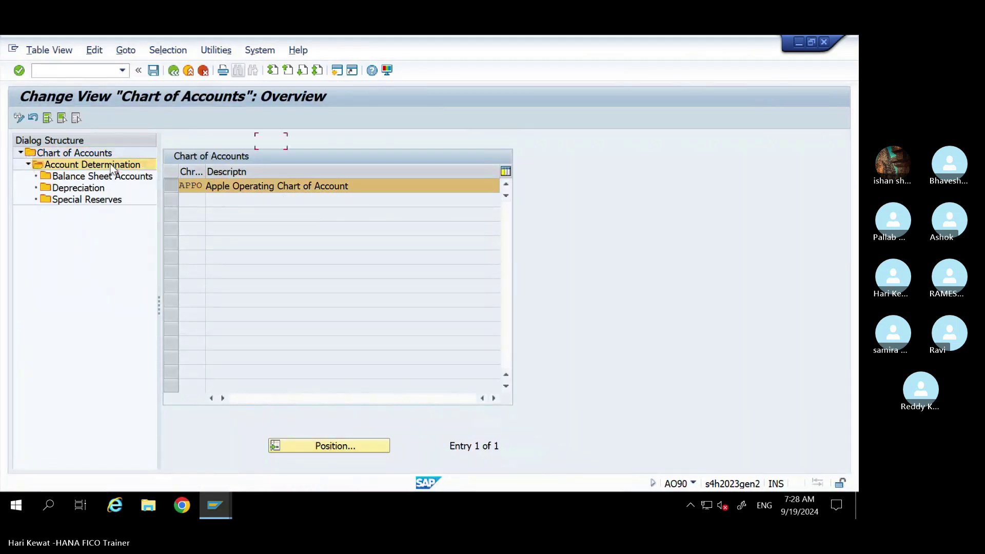
Find the VEHICLES account determination and open its balance sheet accounts for depreciation area 1, US GAAP DEP AREAS - 10
click(301, 448)
text(ve)
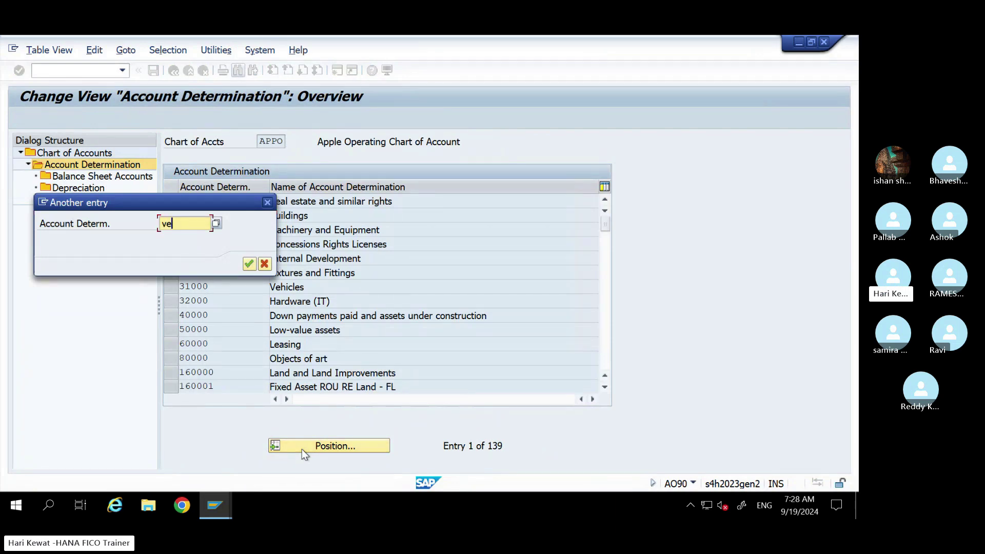
key(Return)
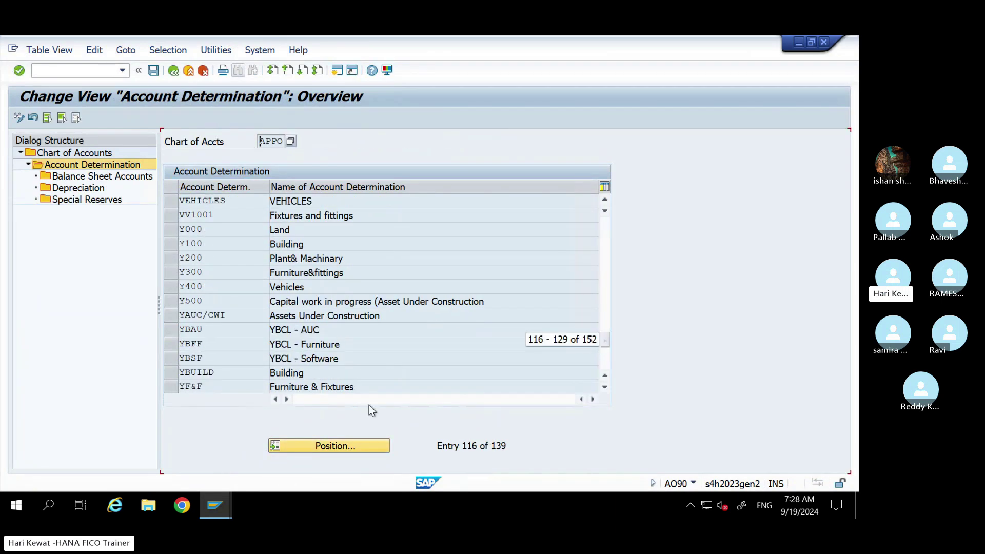
click(171, 201)
double_click(120, 176)
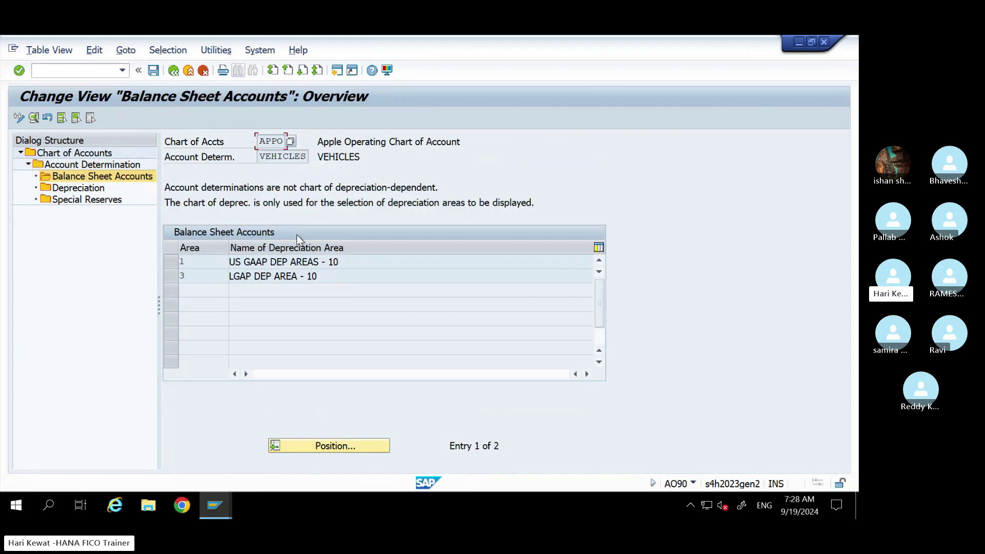
double_click(257, 262)
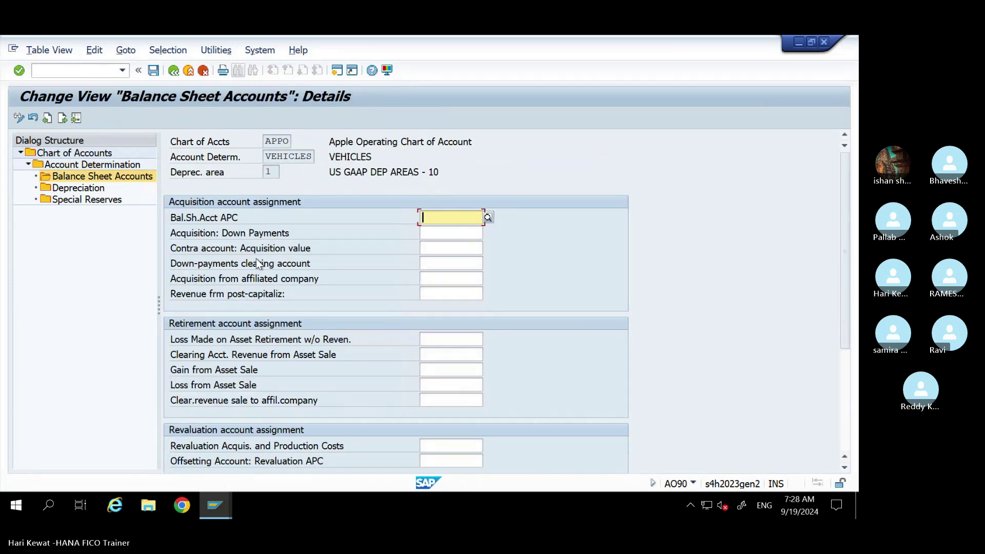
key(ctrl+v)
key(Return)
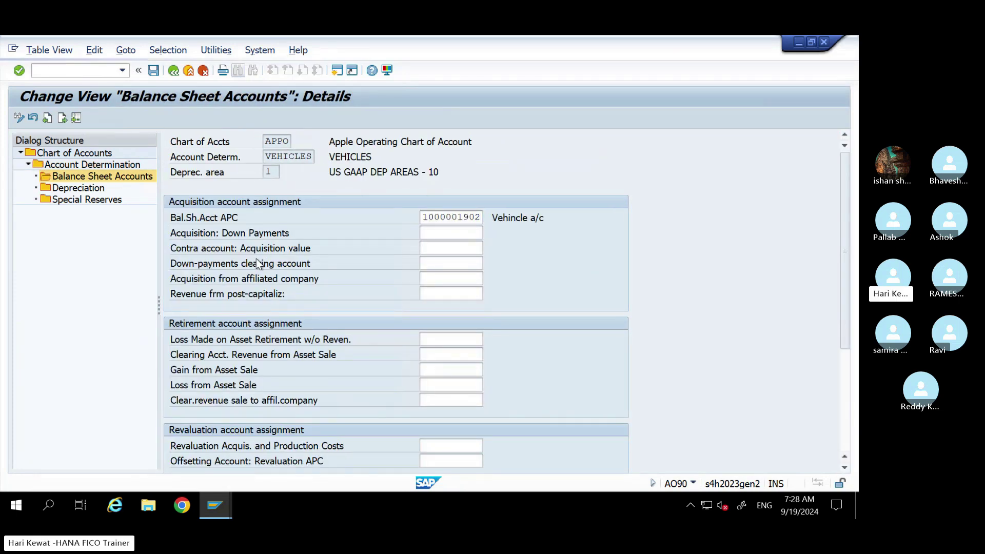
key(ctrl+s)
key(Return)
key(Return)
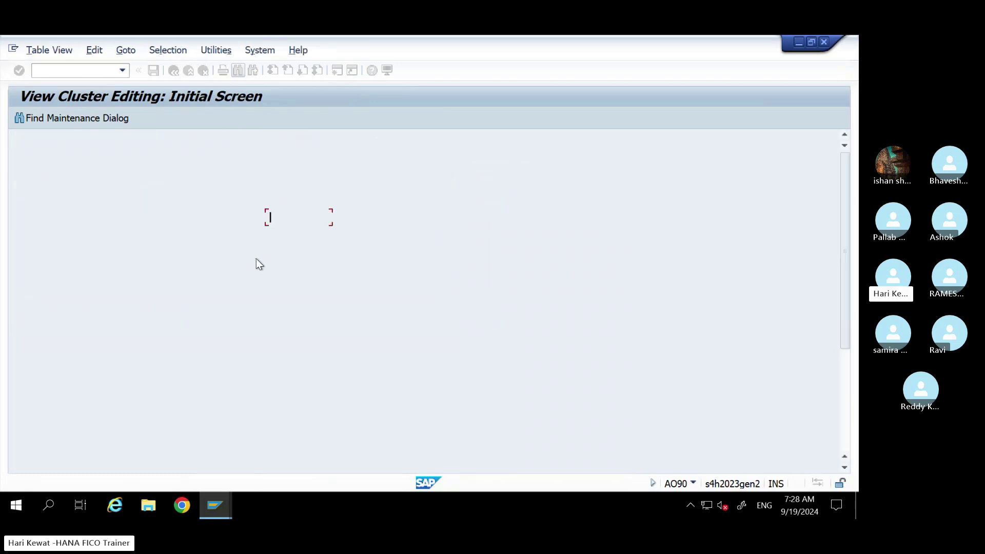
key(alt+Tab)
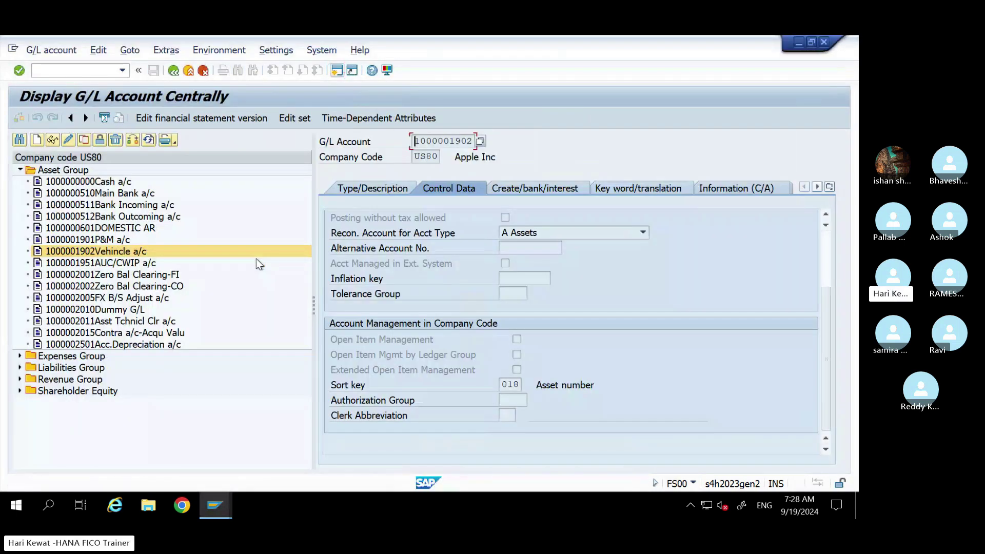
click(173, 71)
text(fs00)
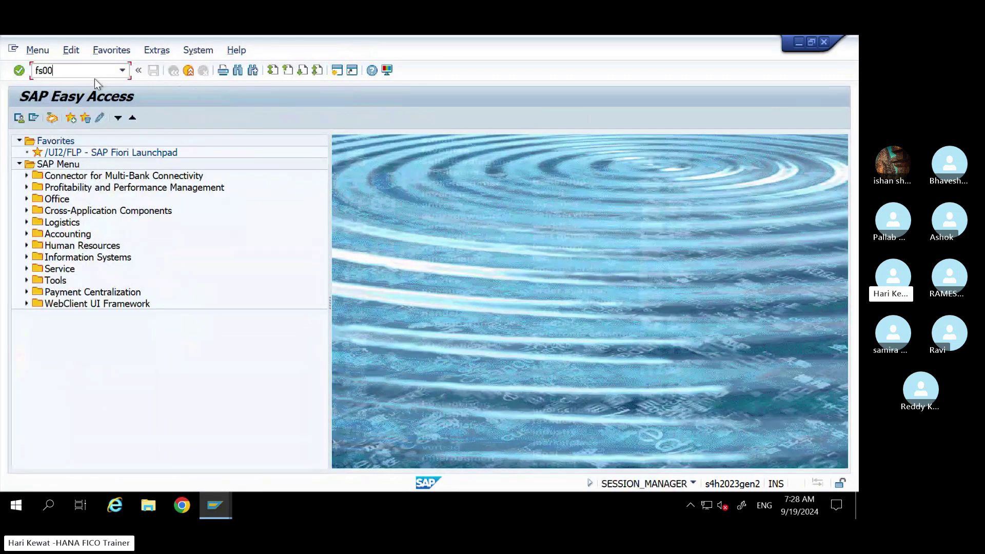
key(Return)
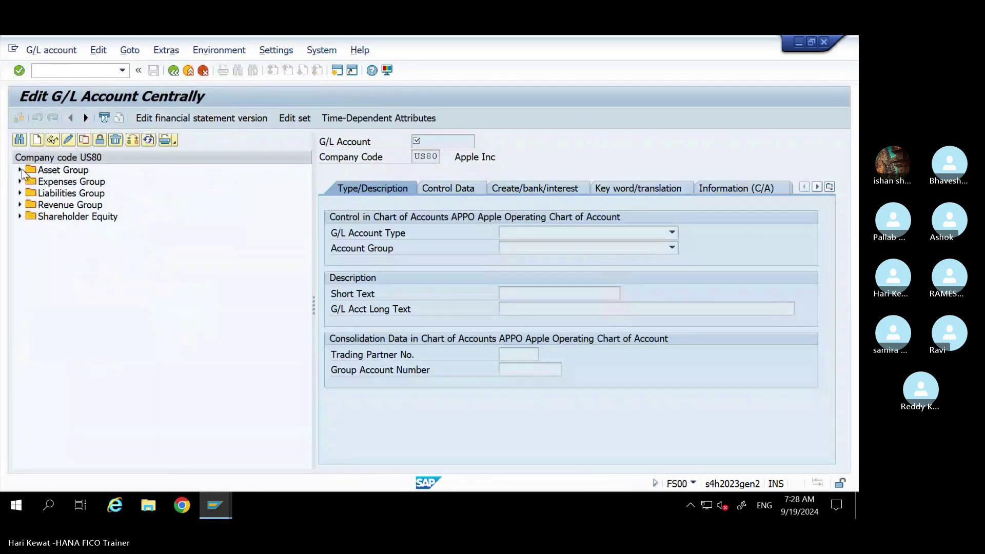
click(21, 170)
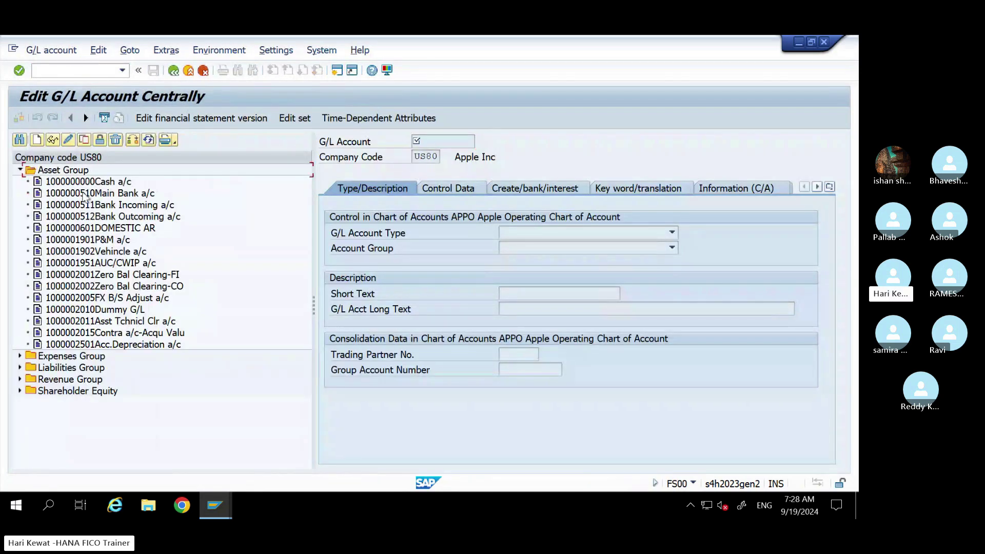
double_click(121, 252)
click(448, 189)
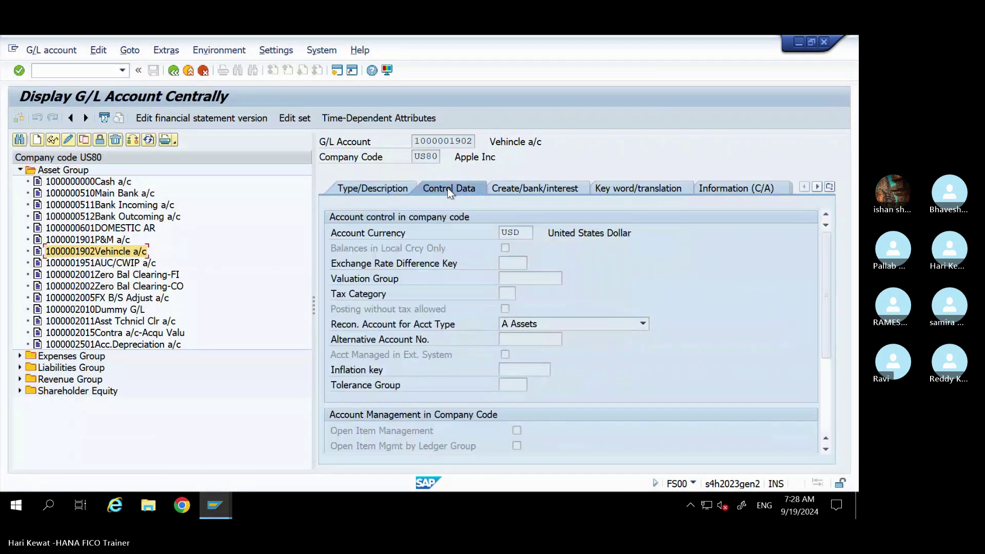
scroll(826, 245, down, 3)
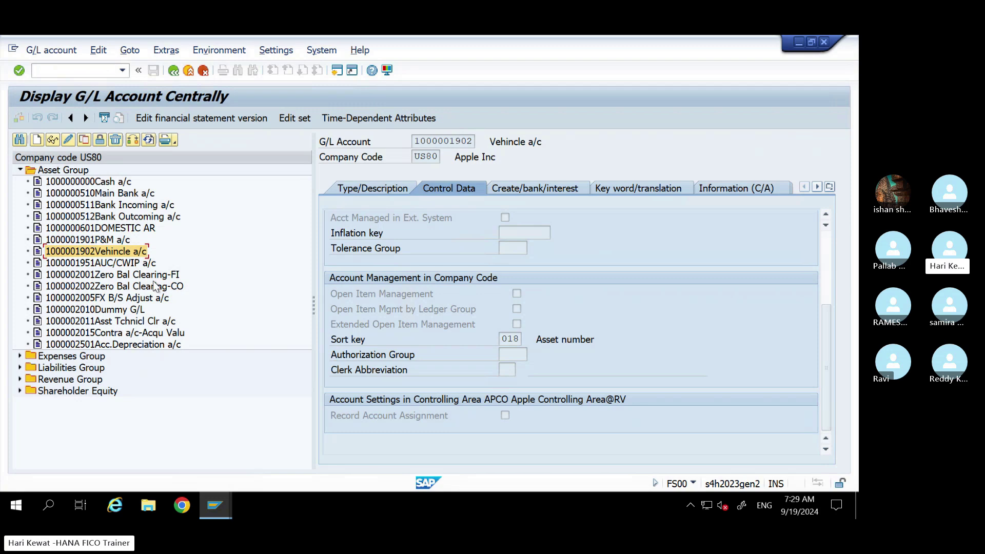
Display the control data of the Bank Outcoming a/c account and copy its G/L account number
click(113, 217)
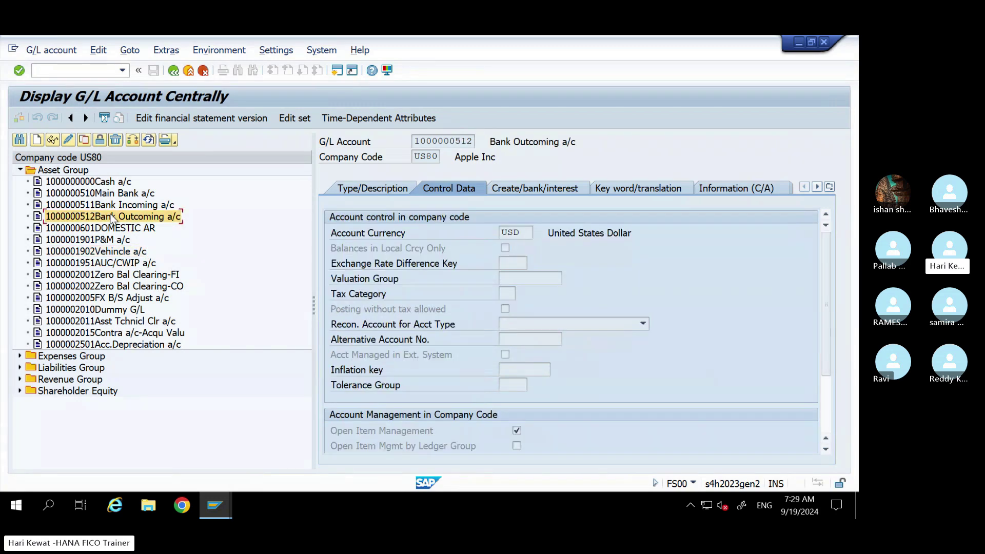
drag(825, 292, 824, 376)
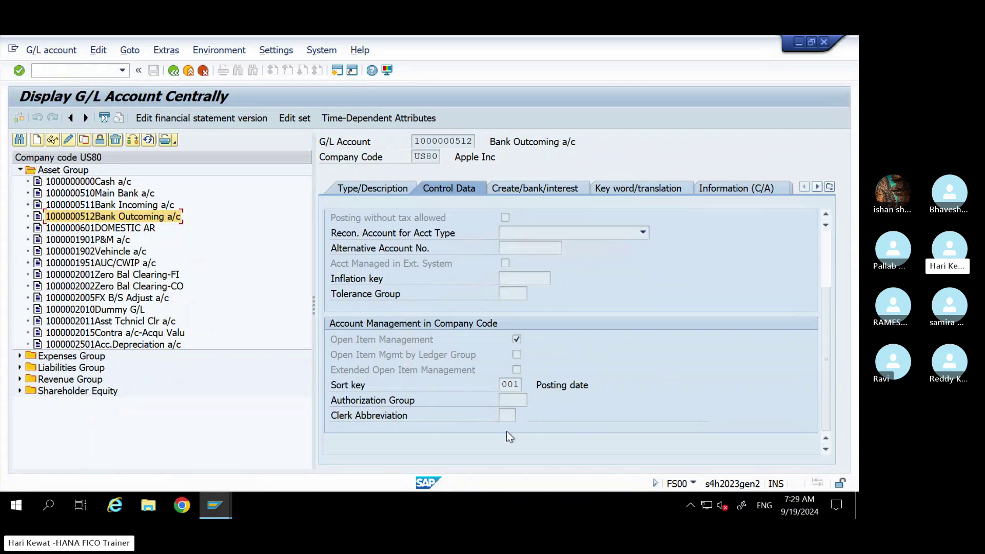
click(471, 144)
drag(471, 143, 397, 147)
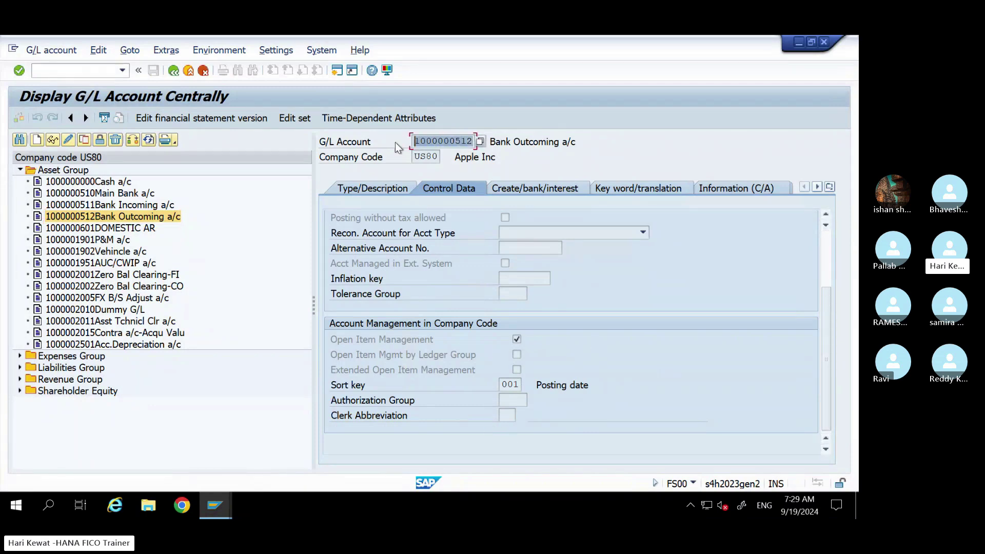
click(414, 146)
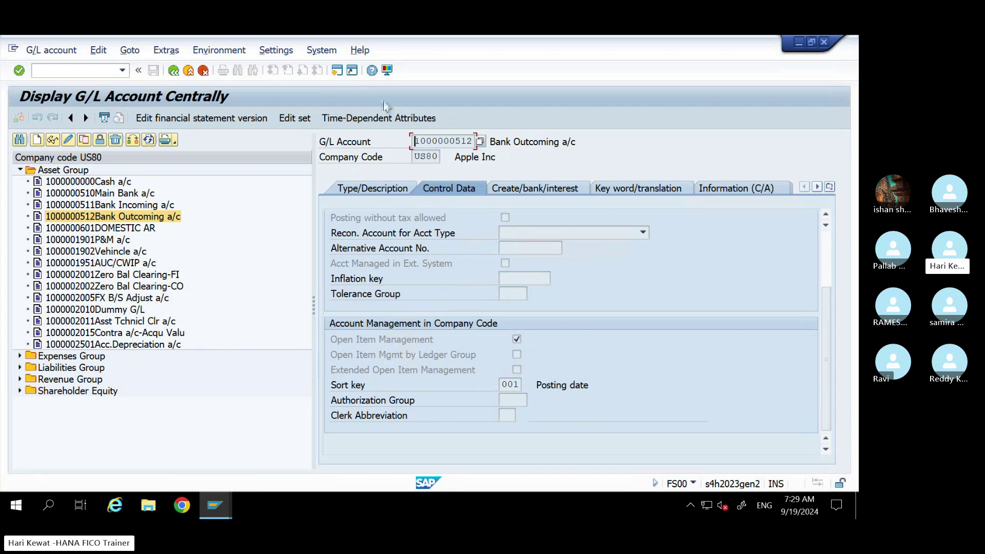
Start transaction OBYC in a new session and open the BSX inventory posting procedure for chart of accounts APPO
click(337, 70)
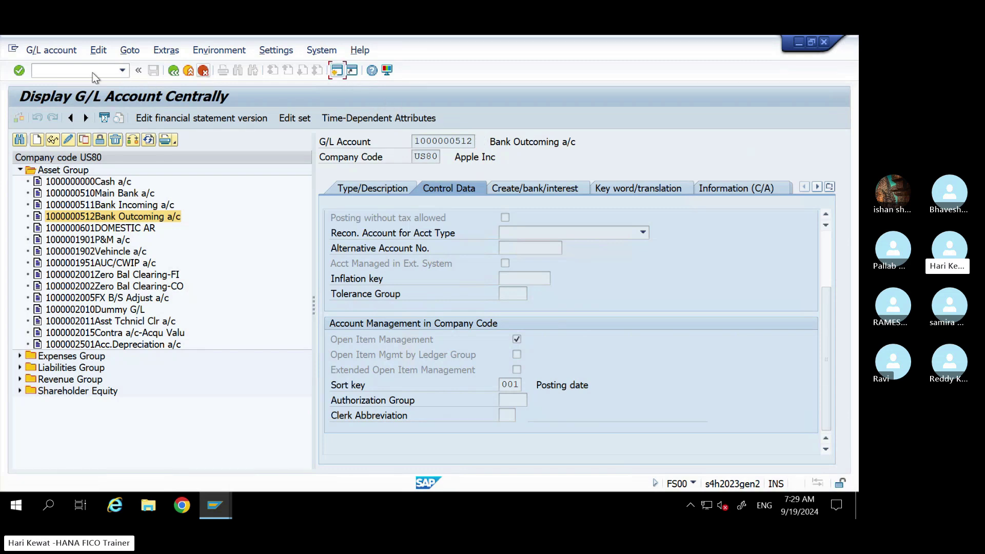
text(obyc)
key(Return)
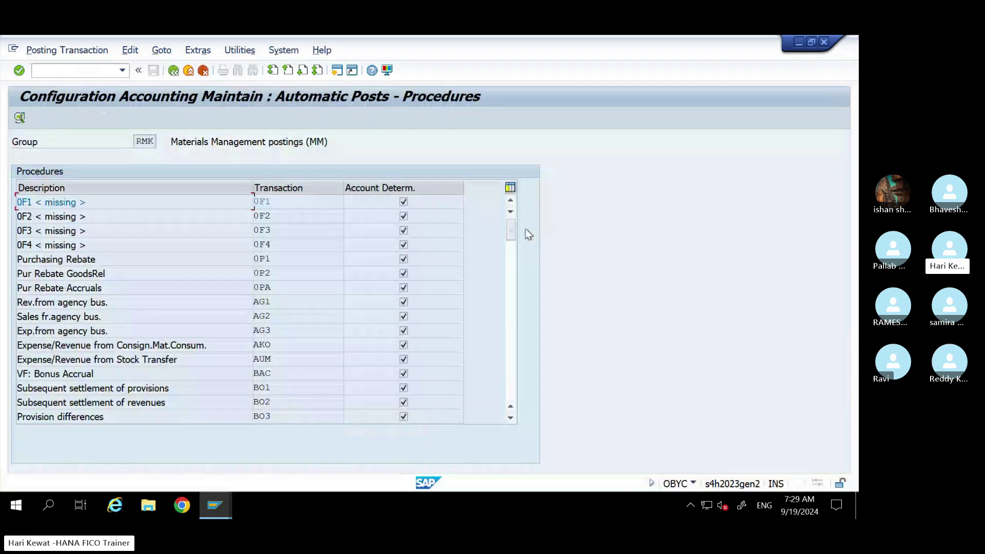
drag(512, 228, 509, 239)
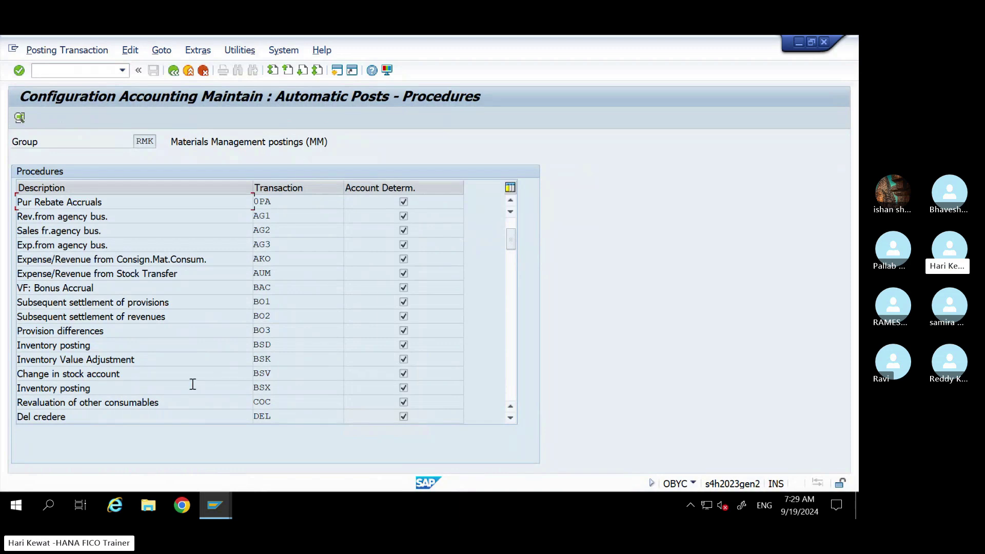
double_click(257, 387)
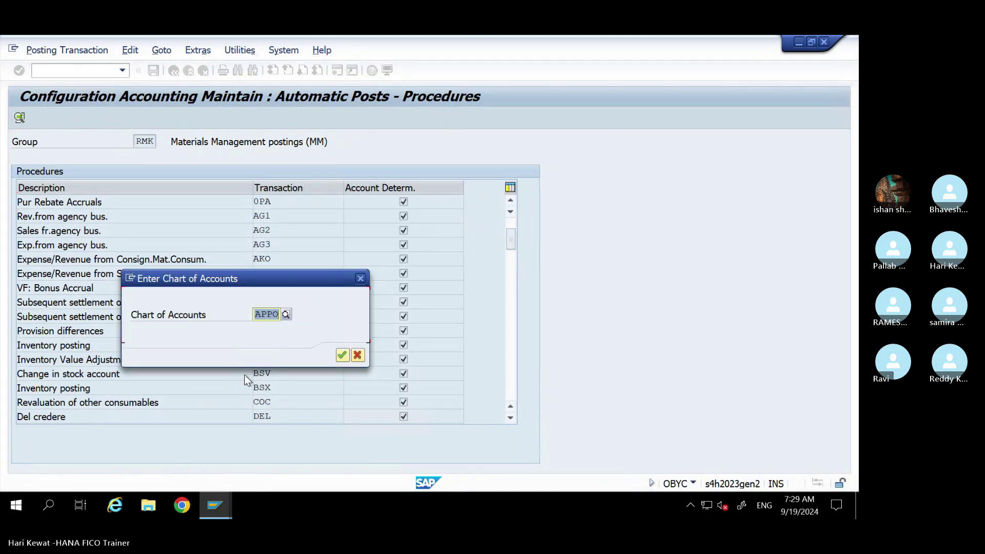
key(Return)
key(ctrl+v)
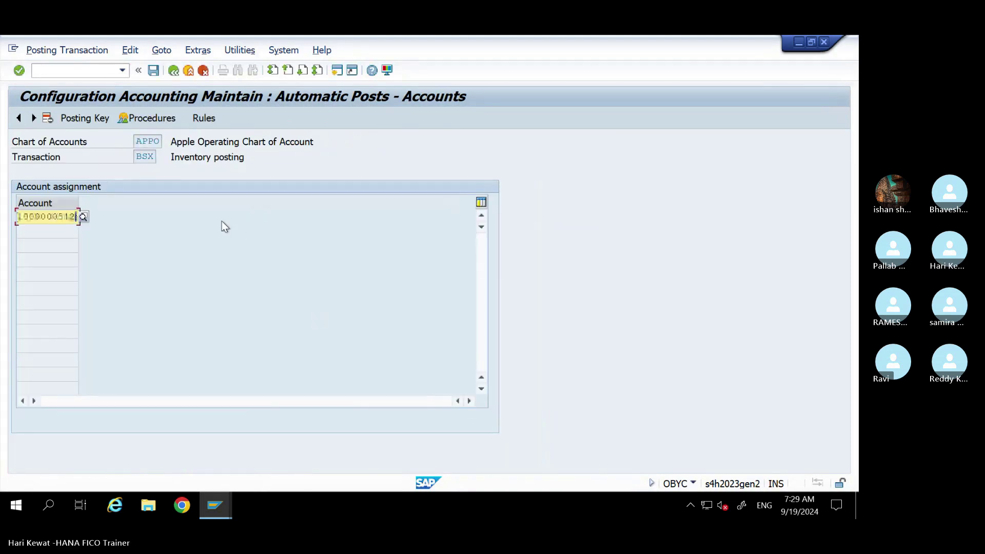
key(ctrl+s)
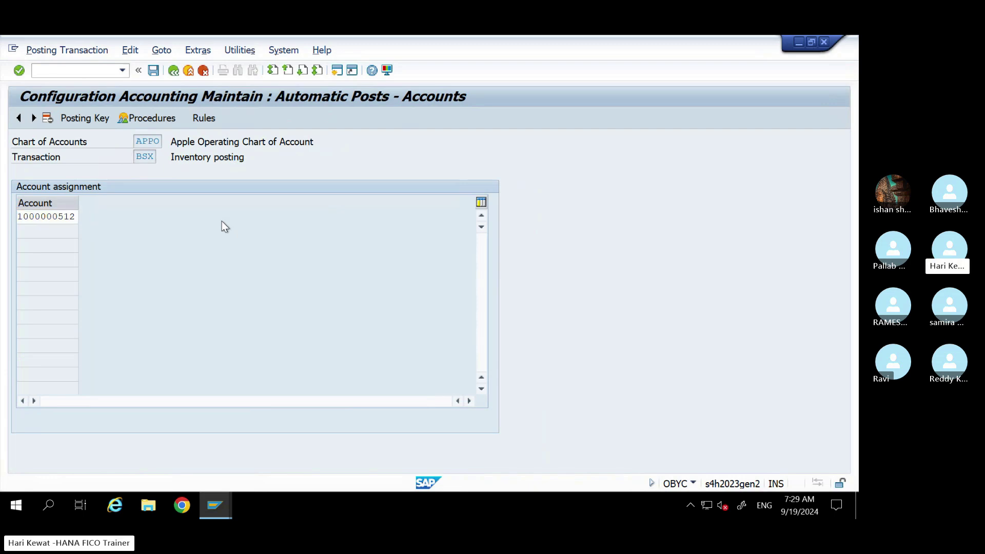
key(Return)
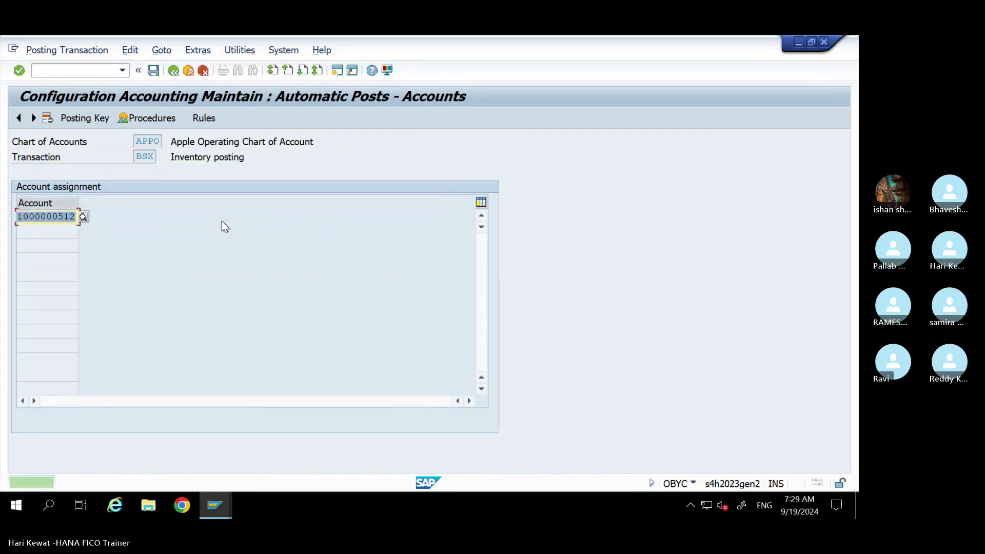
key(alt+Tab)
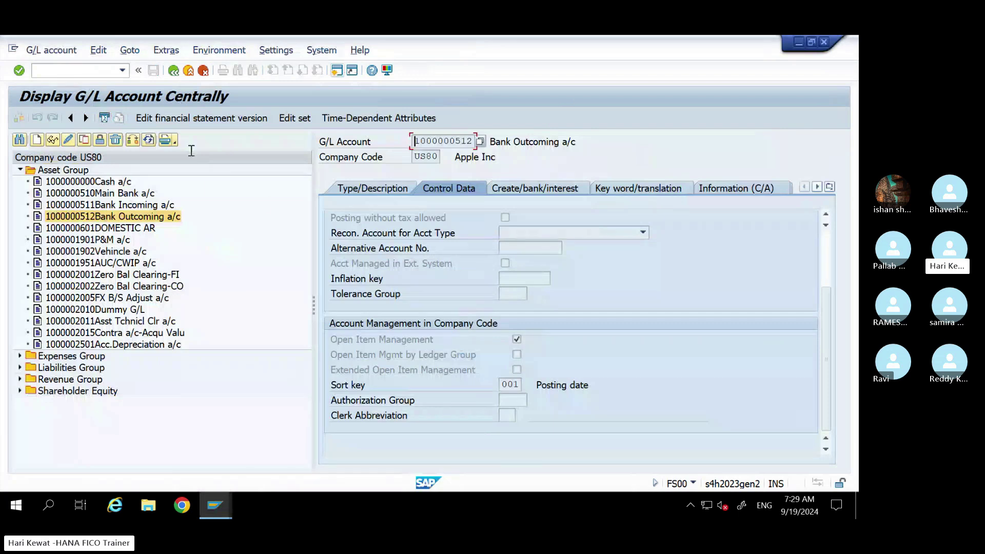
click(173, 71)
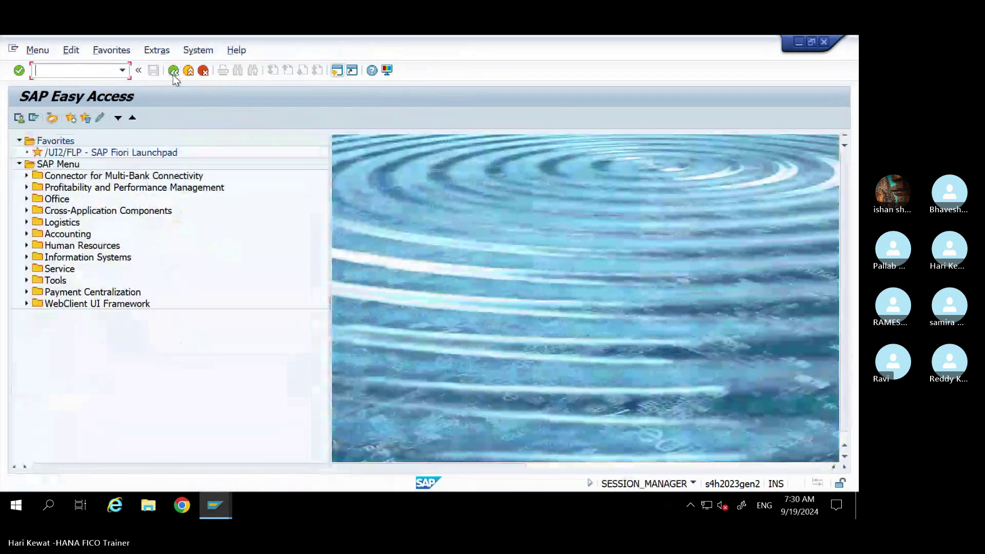
Start transaction FS00 and examine the control data of the Bank Outcoming a/c account, including its account settings in the controlling area
text(fs00)
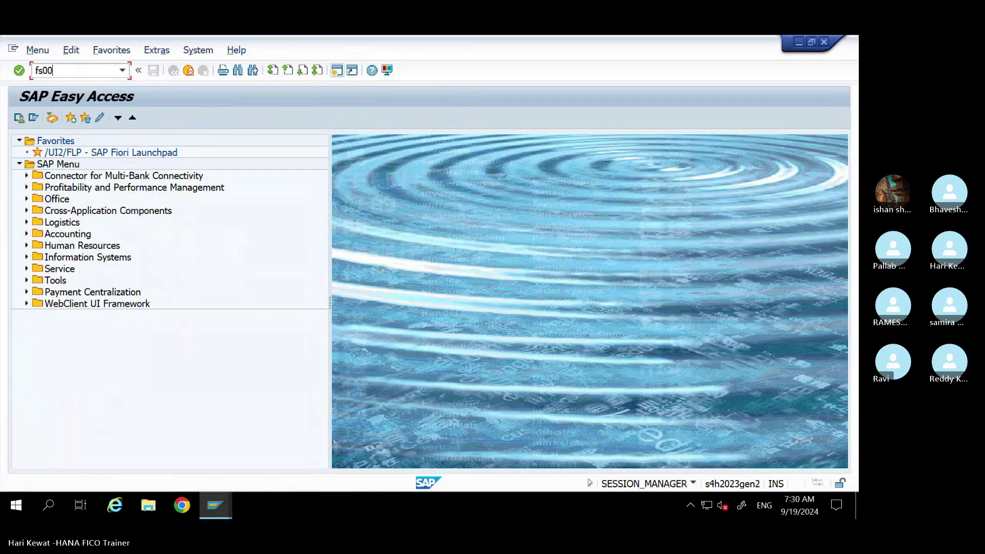
key(Return)
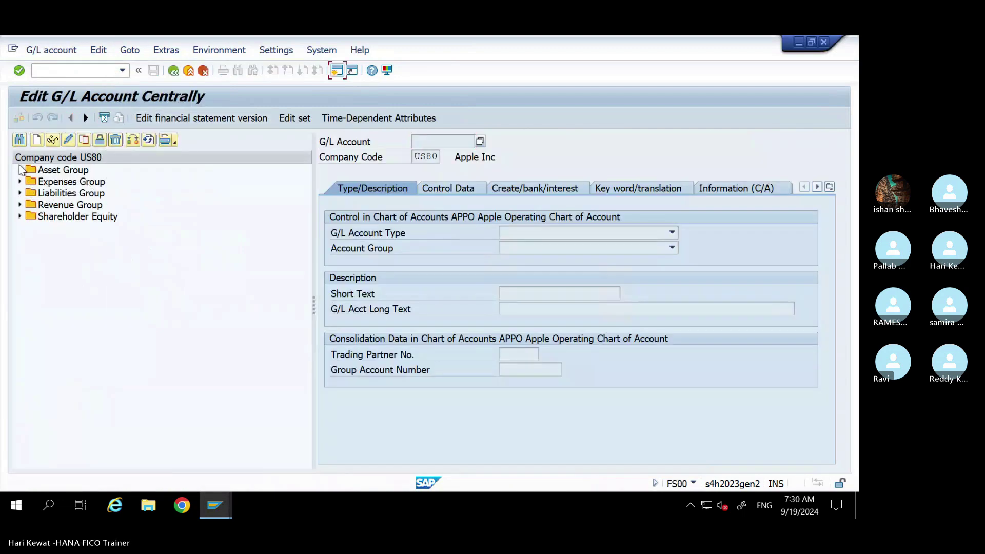
click(20, 169)
double_click(118, 217)
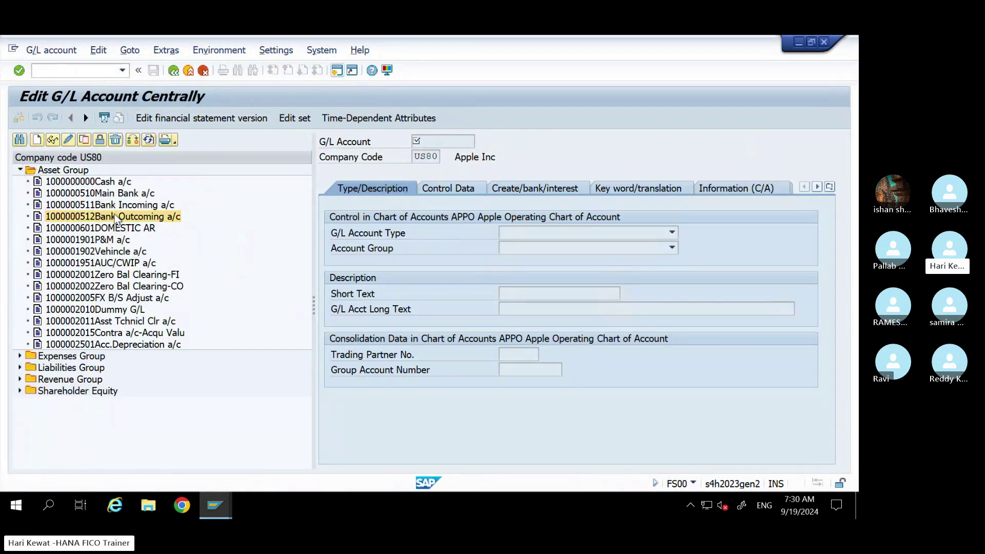
click(444, 193)
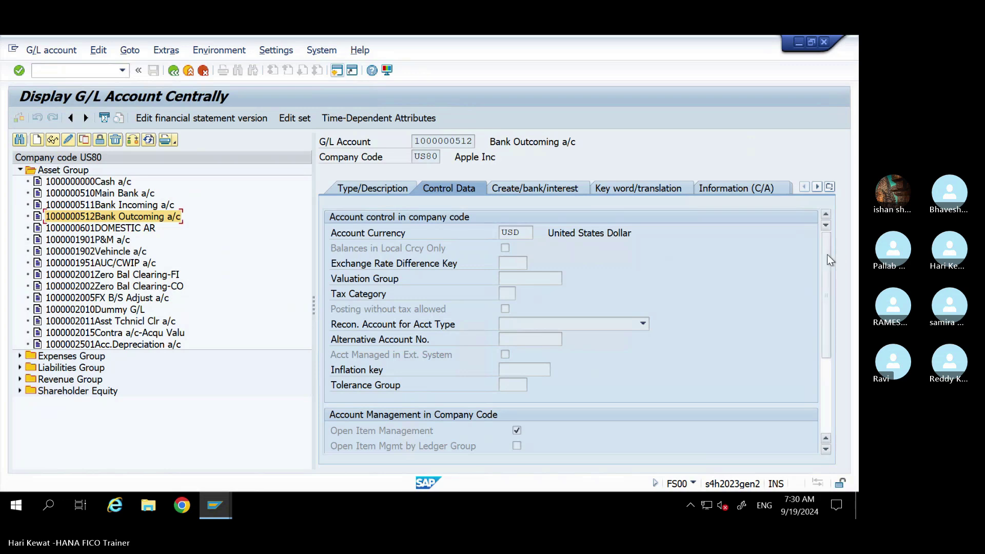
drag(826, 327, 826, 339)
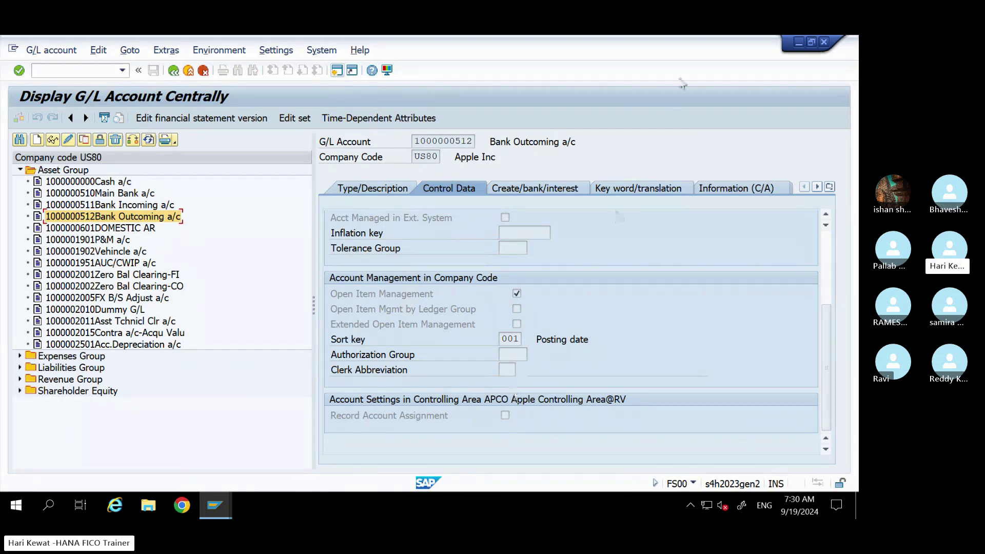
Switch from the remote SAP session to the Asset Accounting-Basic workbook in Excel and select the statistical cost element note on the AA MISC sheet
mouse_move(751, 40)
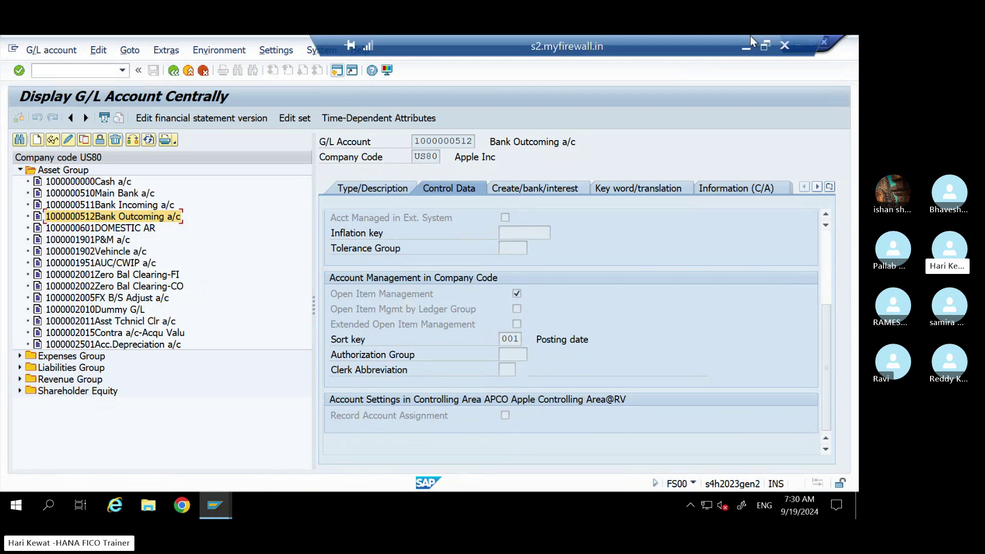
click(747, 45)
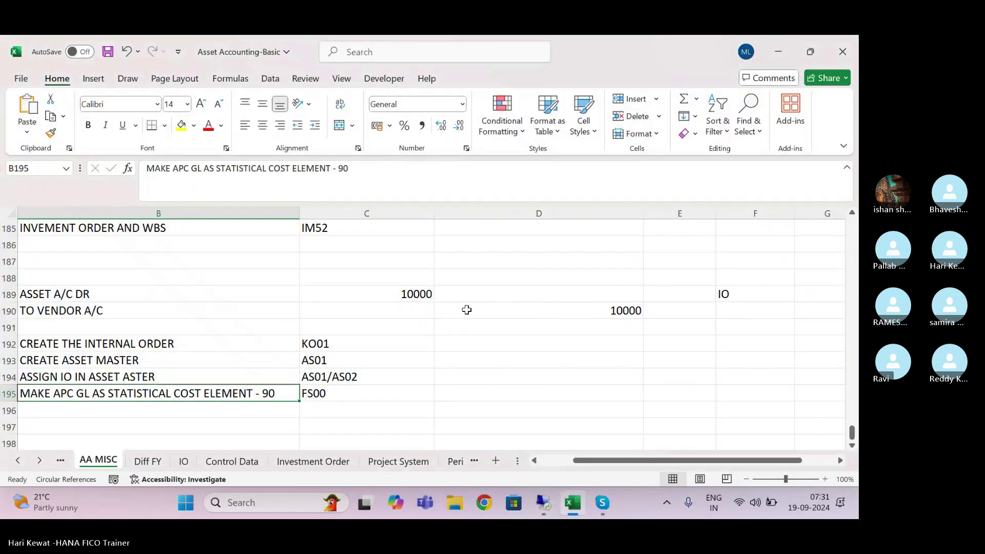
click(378, 390)
click(214, 397)
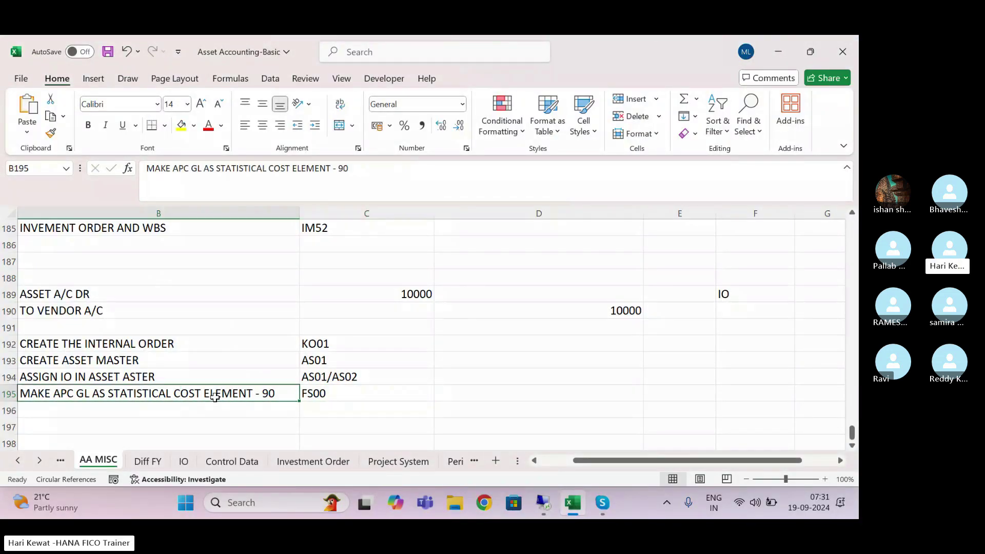